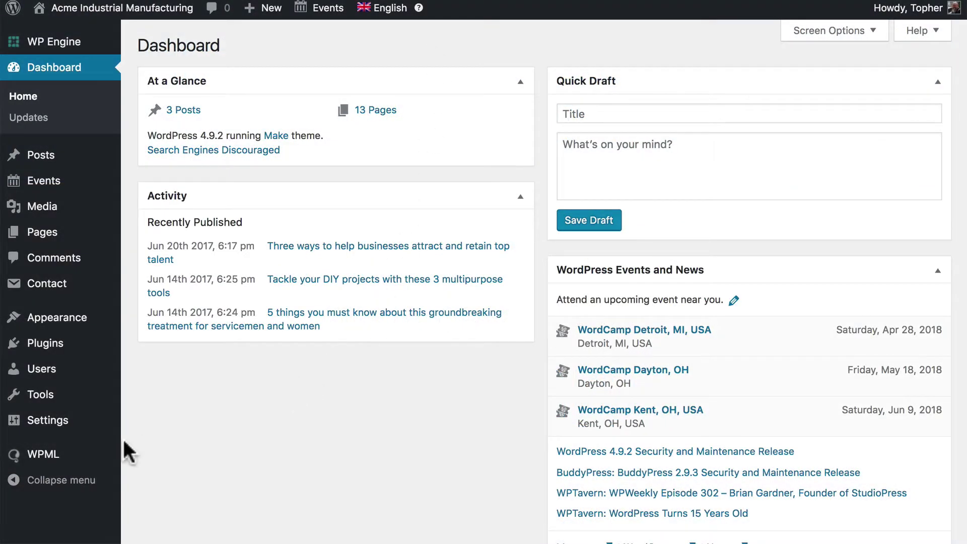
# Step: Open WPML's Translation Management page from the admin sidebar
pyautogui.moveTo(69, 454)
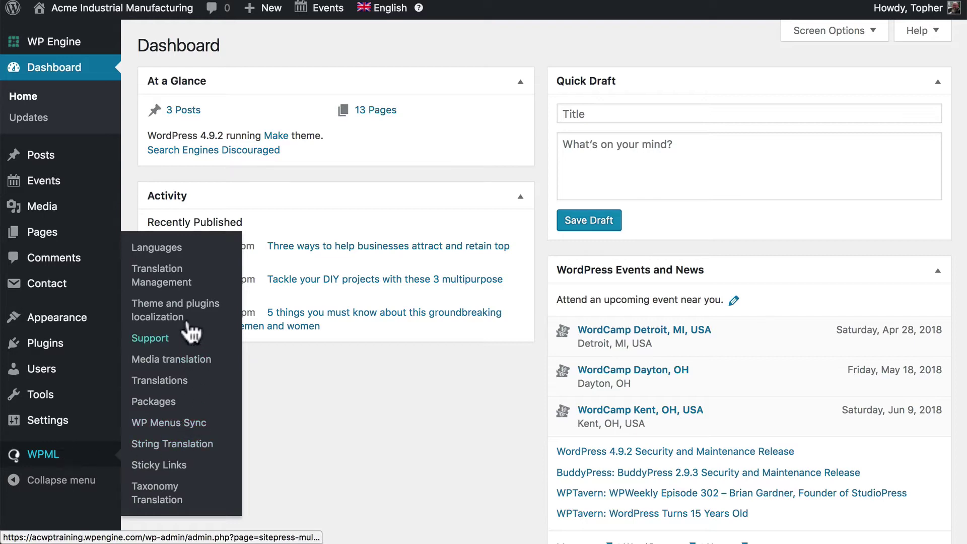
pyautogui.click(171, 282)
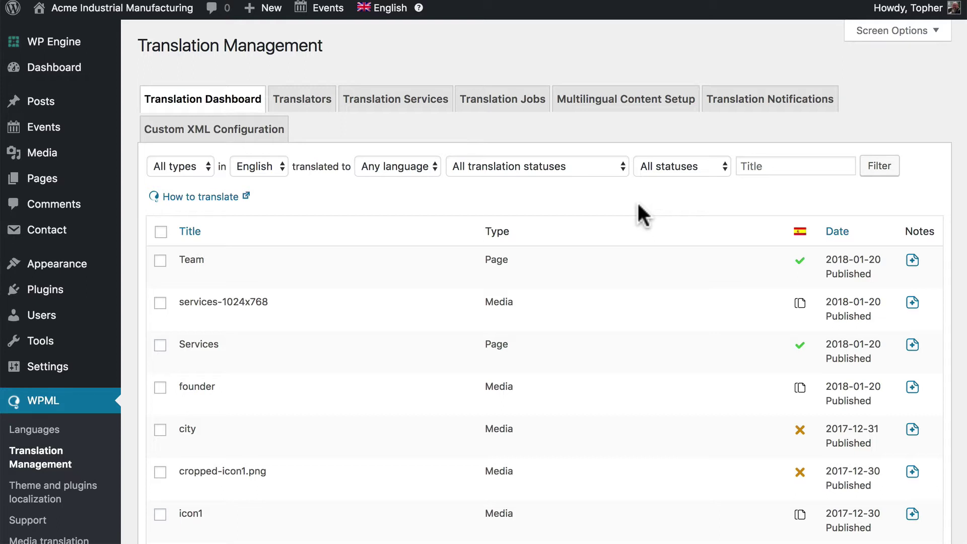
pyautogui.click(616, 111)
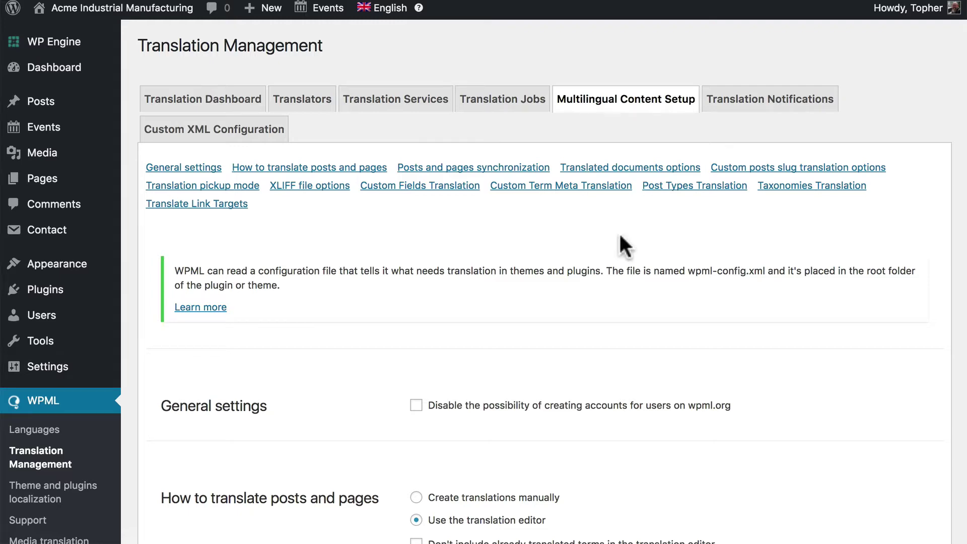
pyautogui.scroll(-9, 620, 235)
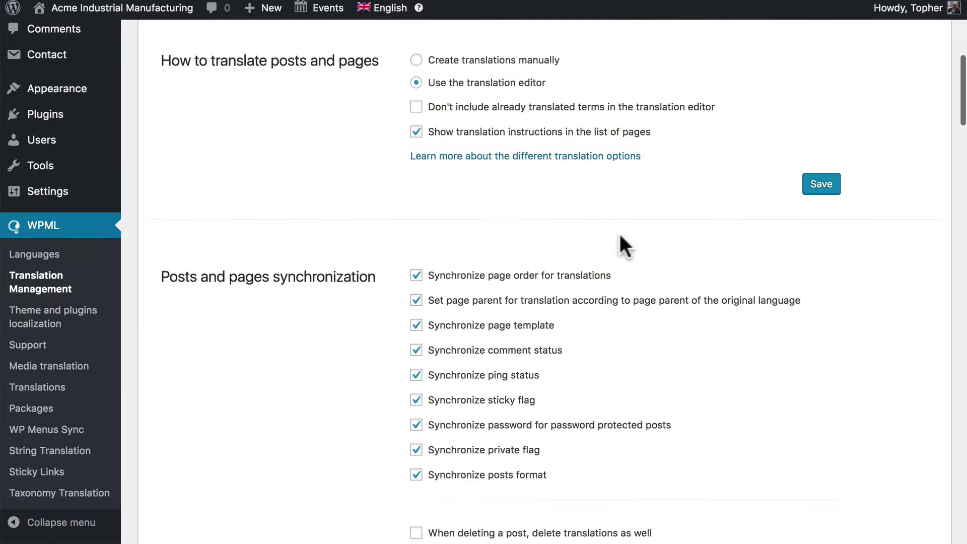
pyautogui.scroll(-14, 620, 237)
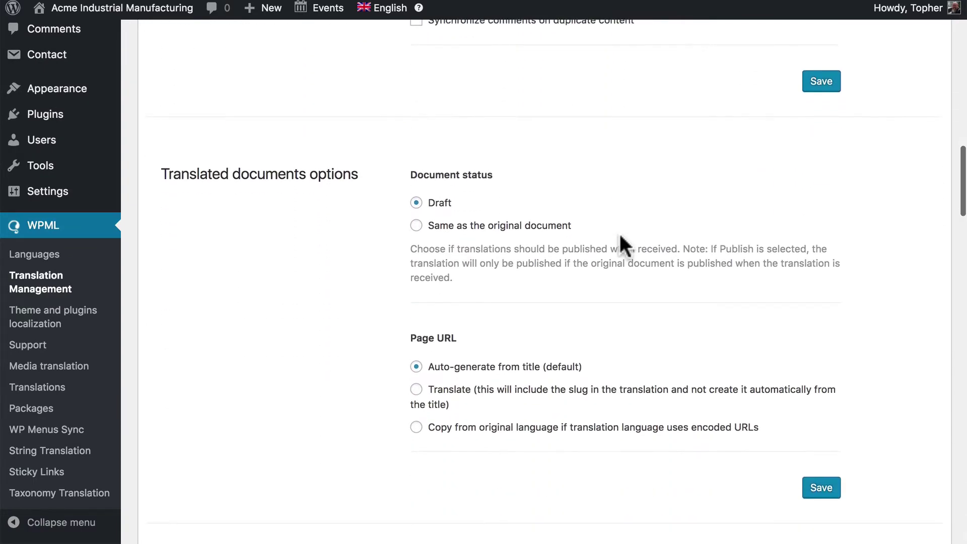
pyautogui.scroll(-2, 620, 237)
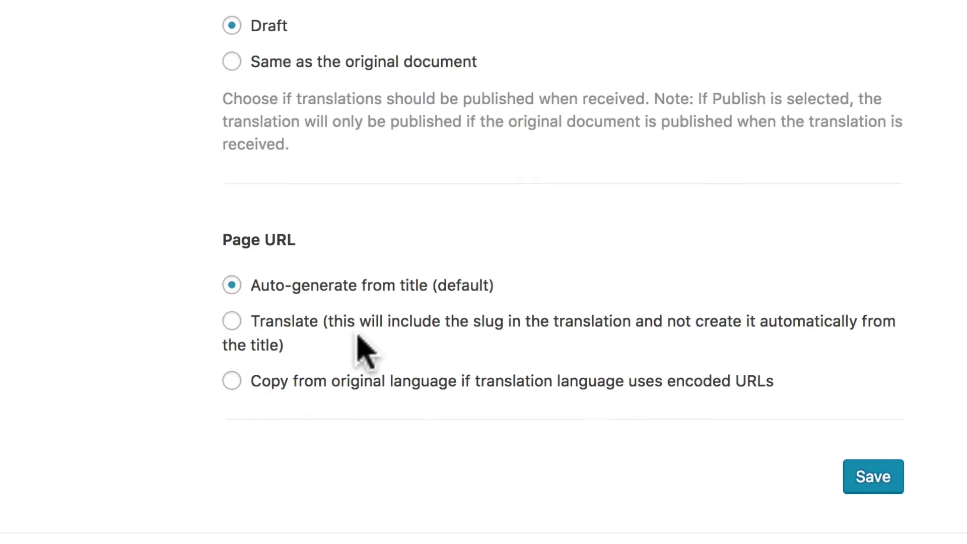
pyautogui.scroll(10, 296, 333)
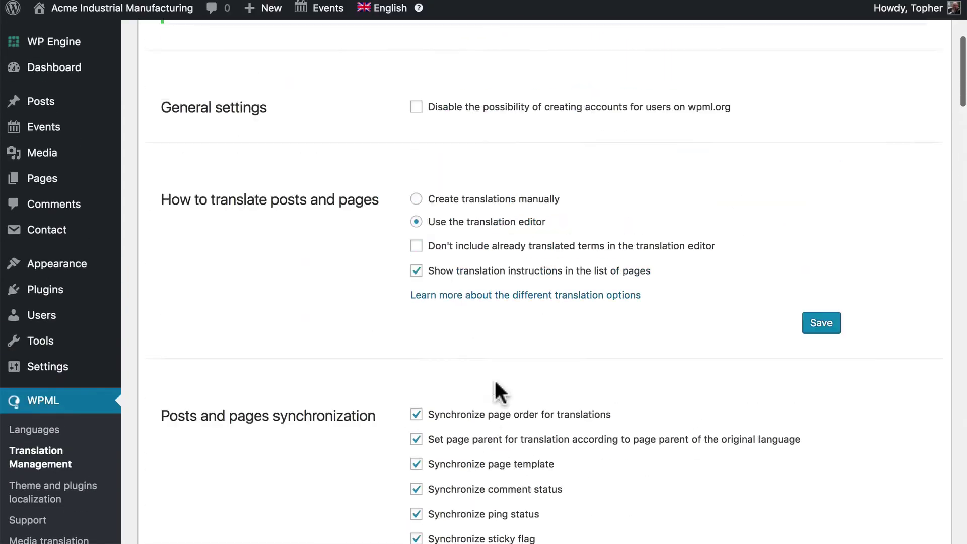
pyautogui.scroll(6, 499, 391)
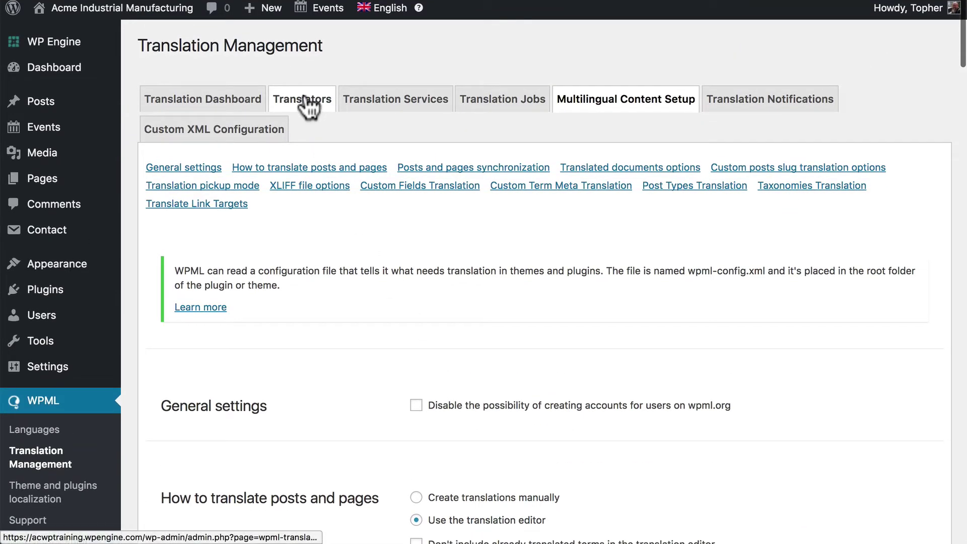
# Step: On the Translators tab, add the searched-for user as a local English-to-Spanish translator
pyautogui.click(306, 99)
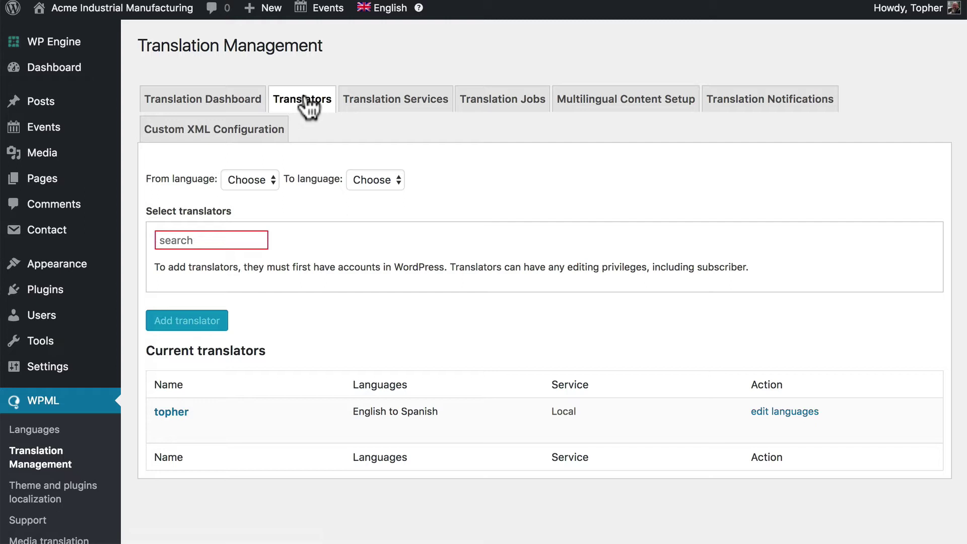
pyautogui.moveTo(257, 426)
pyautogui.click(253, 175)
pyautogui.click(258, 193)
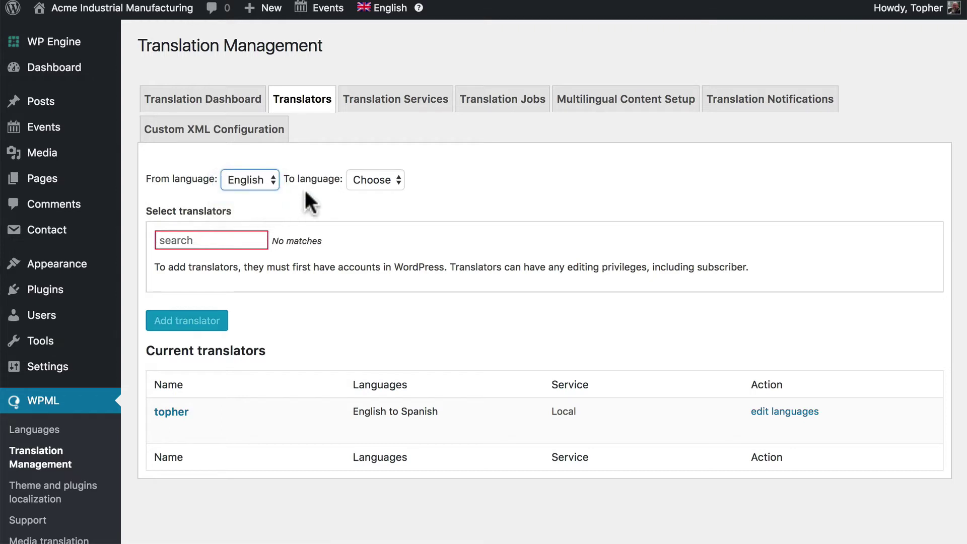
pyautogui.click(371, 178)
pyautogui.click(371, 207)
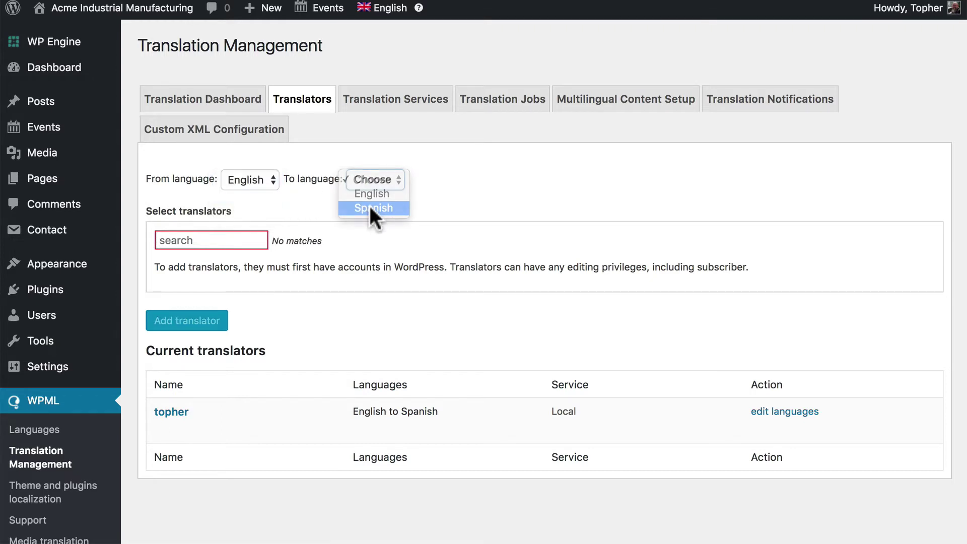
pyautogui.click(224, 236)
pyautogui.write('k')
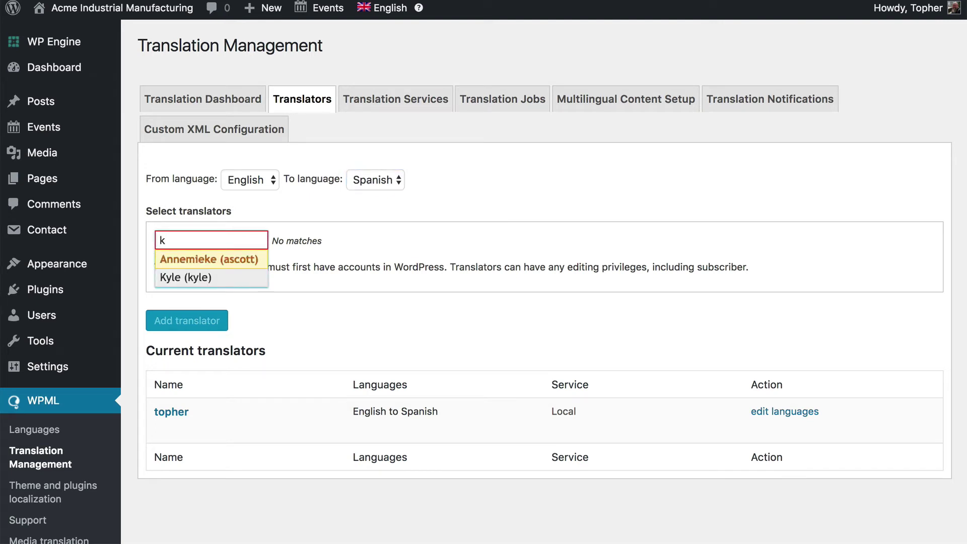
pyautogui.click(201, 278)
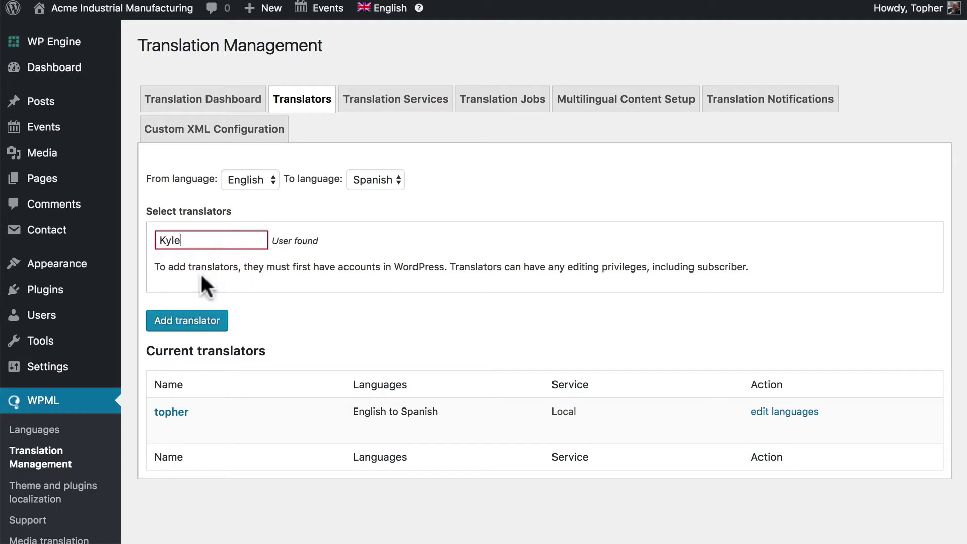
pyautogui.click(191, 325)
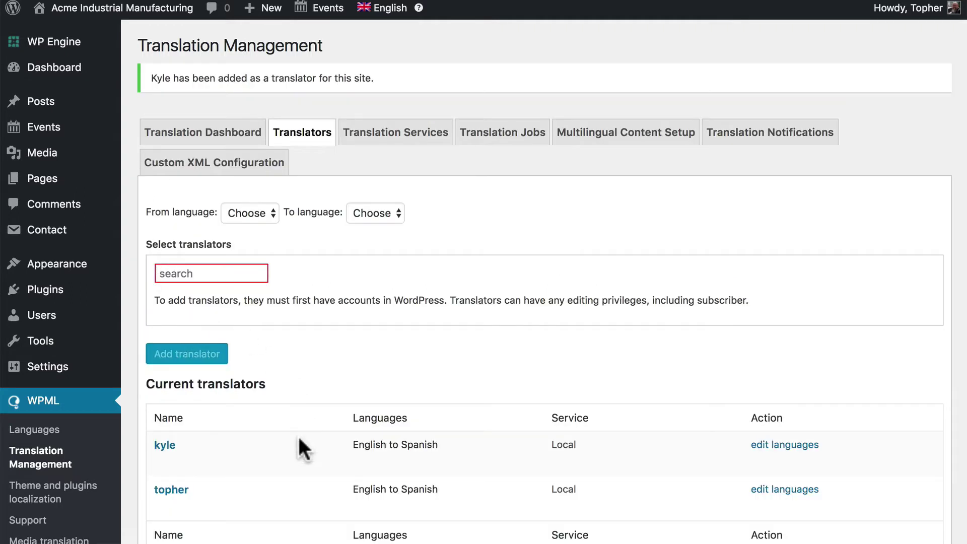
pyautogui.moveTo(293, 462)
# Step: Return to the Translation Dashboard and review the content table's Spanish translation statuses
pyautogui.click(197, 132)
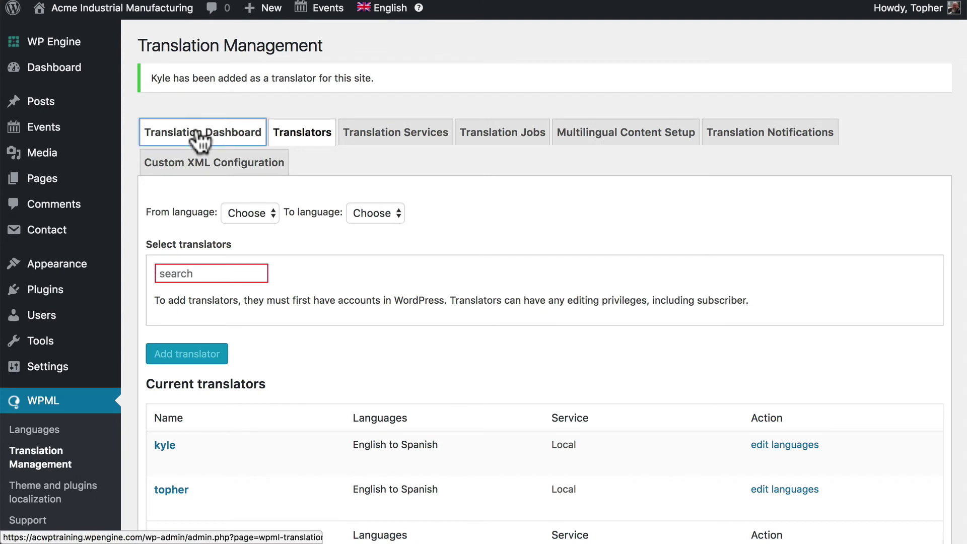
pyautogui.scroll(-3, 955, 232)
pyautogui.scroll(-9, 956, 232)
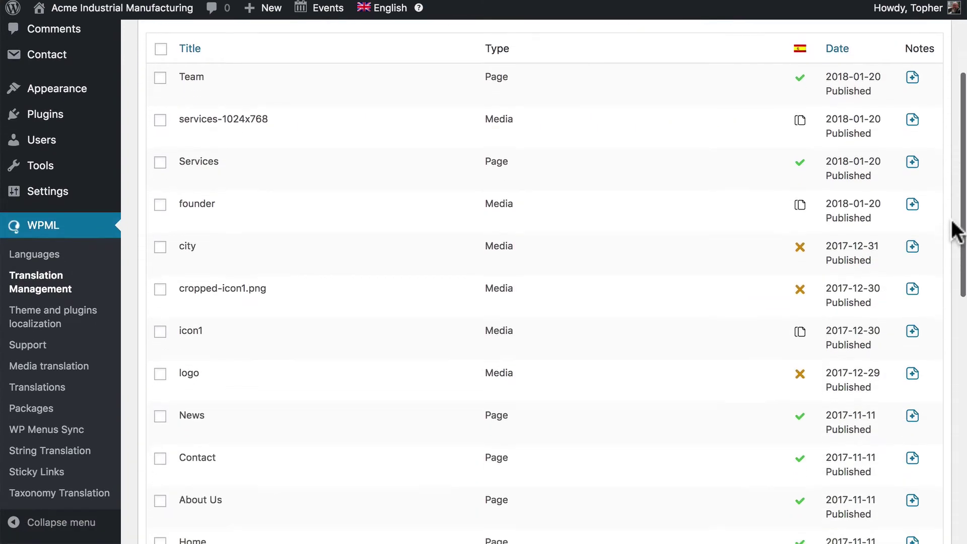
pyautogui.scroll(-3, 956, 232)
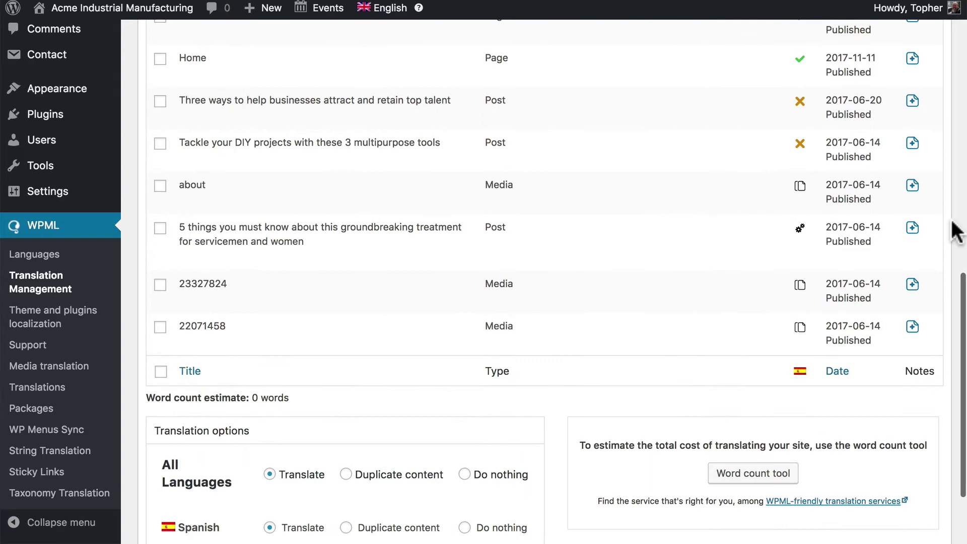
pyautogui.scroll(5, 956, 232)
pyautogui.scroll(-5, 956, 232)
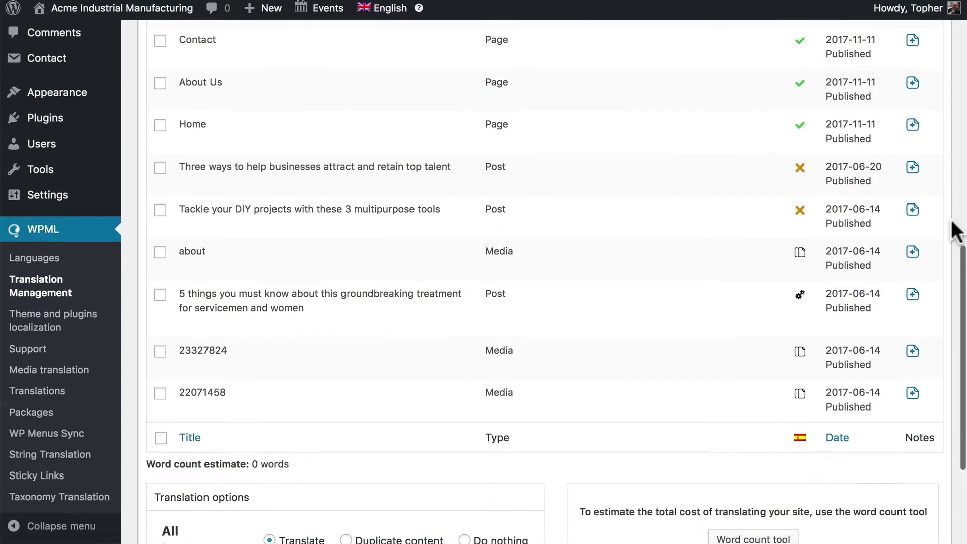
pyautogui.scroll(10, 955, 232)
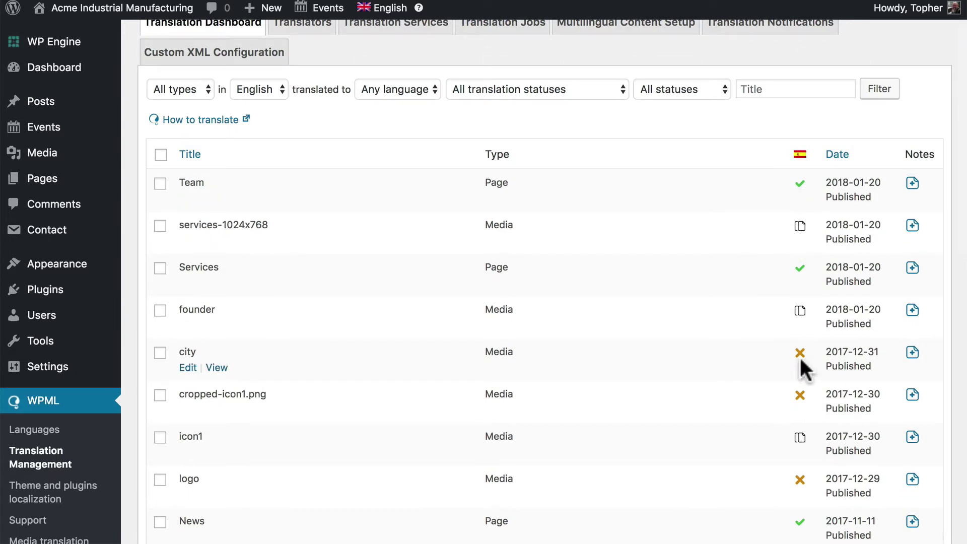
pyautogui.moveTo(801, 362)
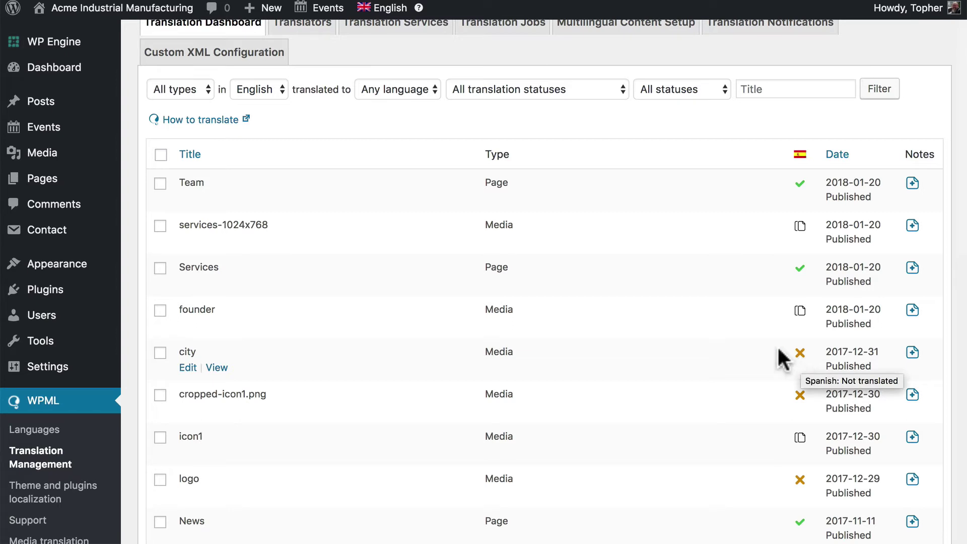
# Step: Filter the dashboard to posts and add 'Tackle your DIY projects…' for Spanish to the basket
pyautogui.click(179, 85)
pyautogui.click(178, 100)
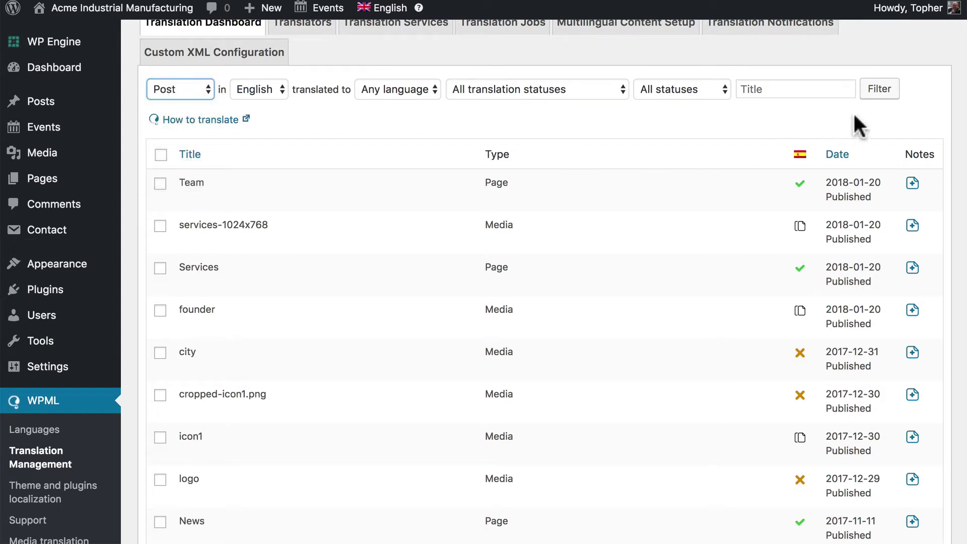
pyautogui.click(879, 96)
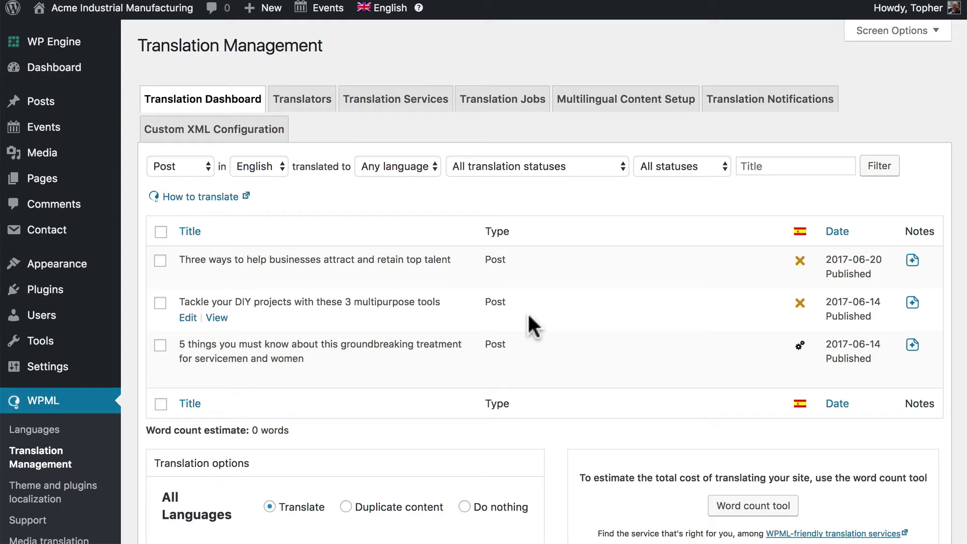
pyautogui.click(160, 303)
pyautogui.scroll(-5, 334, 276)
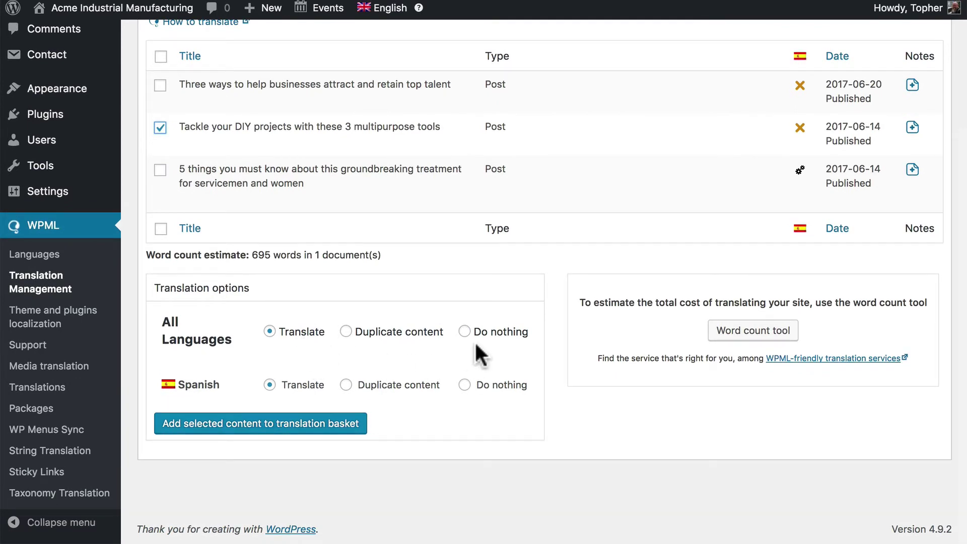
pyautogui.click(270, 385)
pyautogui.click(223, 427)
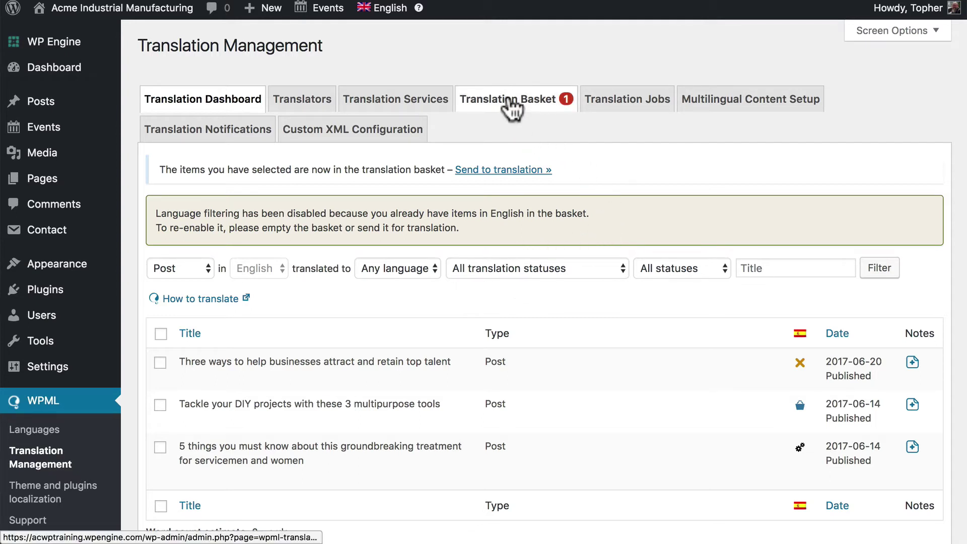
# Step: In the translation basket, rename the batch to the suggested 'DIY Post|en'
pyautogui.click(510, 101)
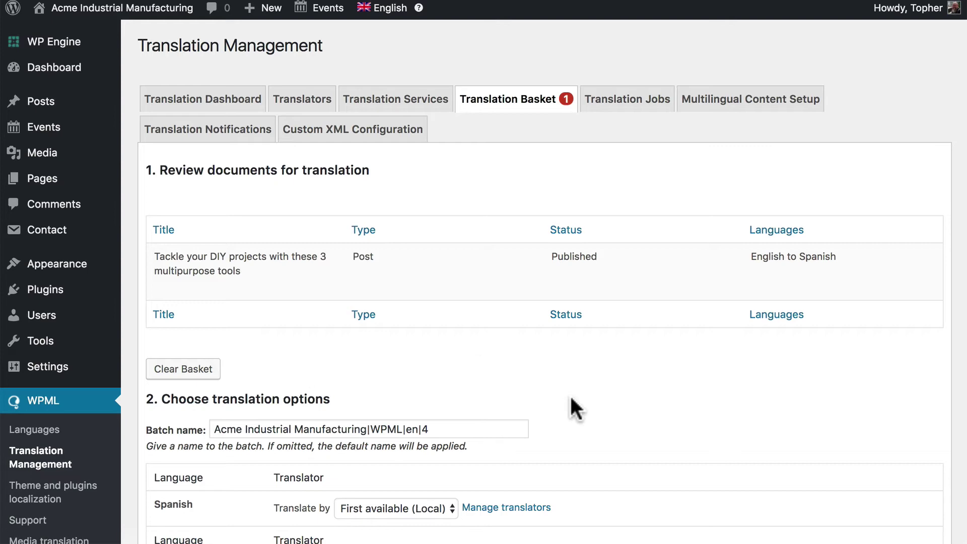
pyautogui.scroll(-5, 571, 398)
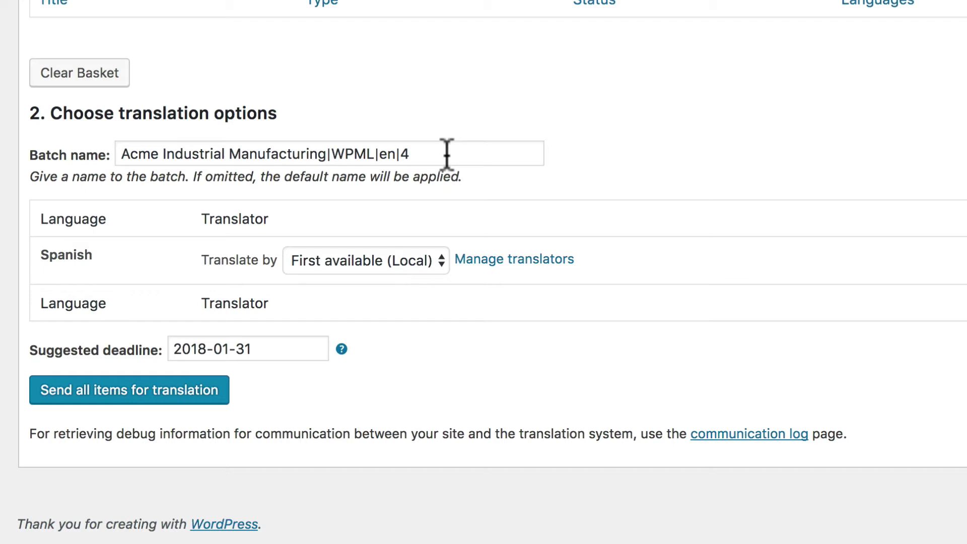
pyautogui.click(447, 154)
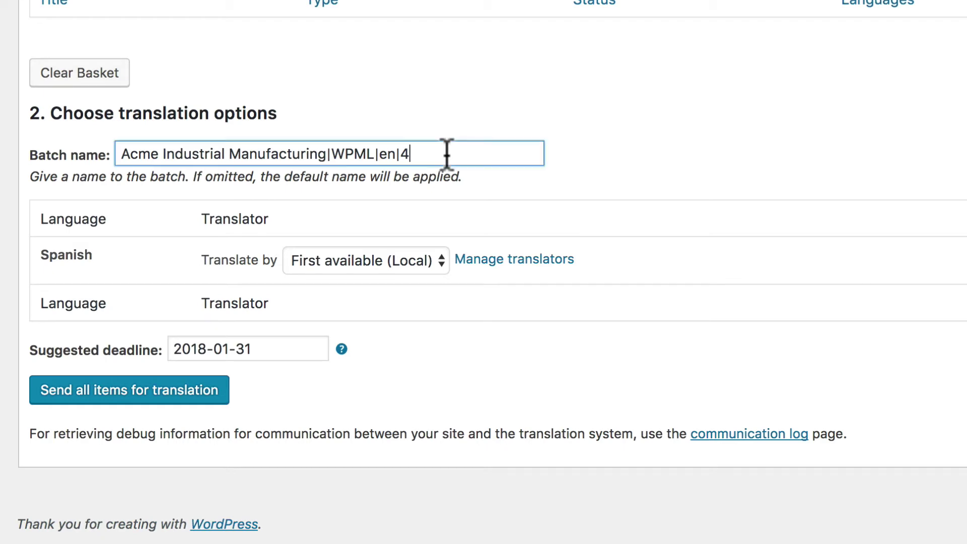
pyautogui.press('super+a')
pyautogui.write('D')
pyautogui.press('Down')
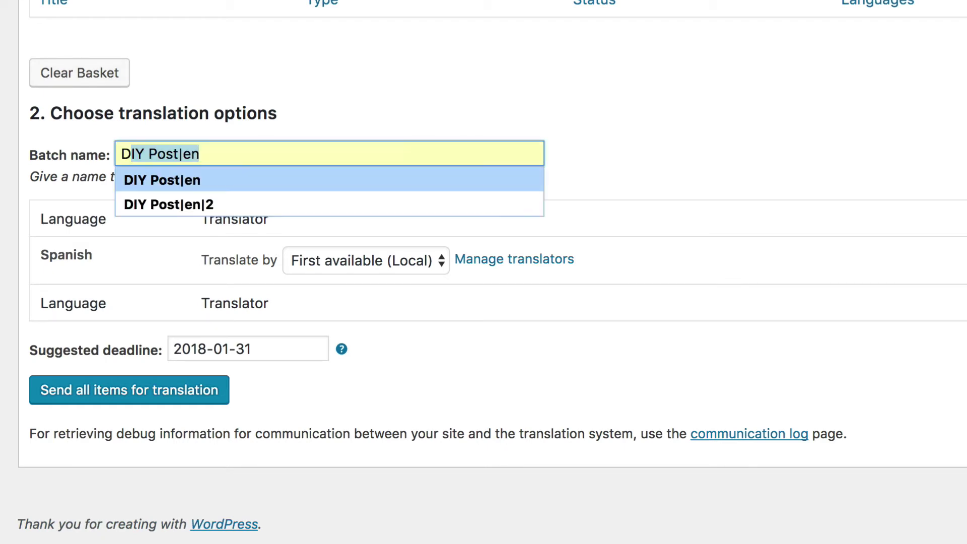
pyautogui.press('Return')
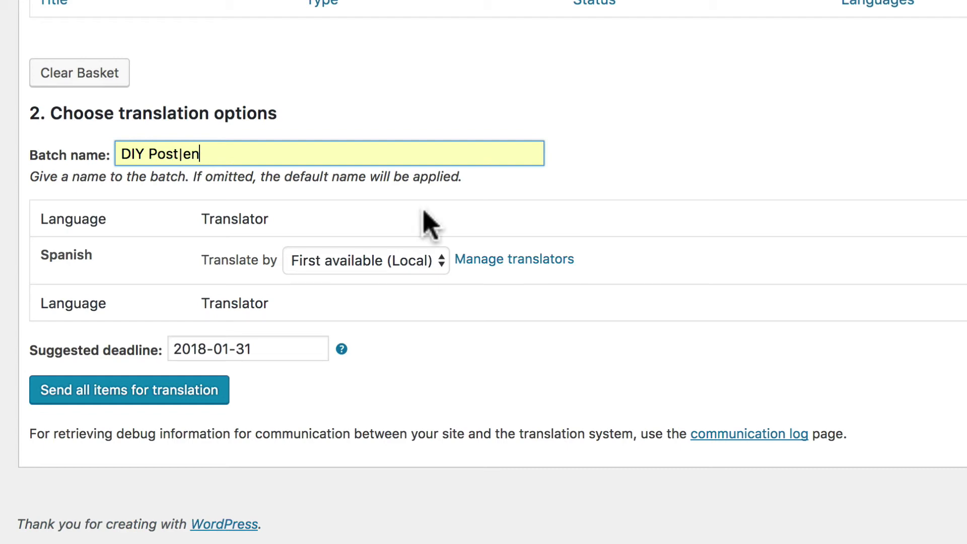
# Step: Make the logged-in user's local account the Spanish translator and send all items
pyautogui.click(330, 260)
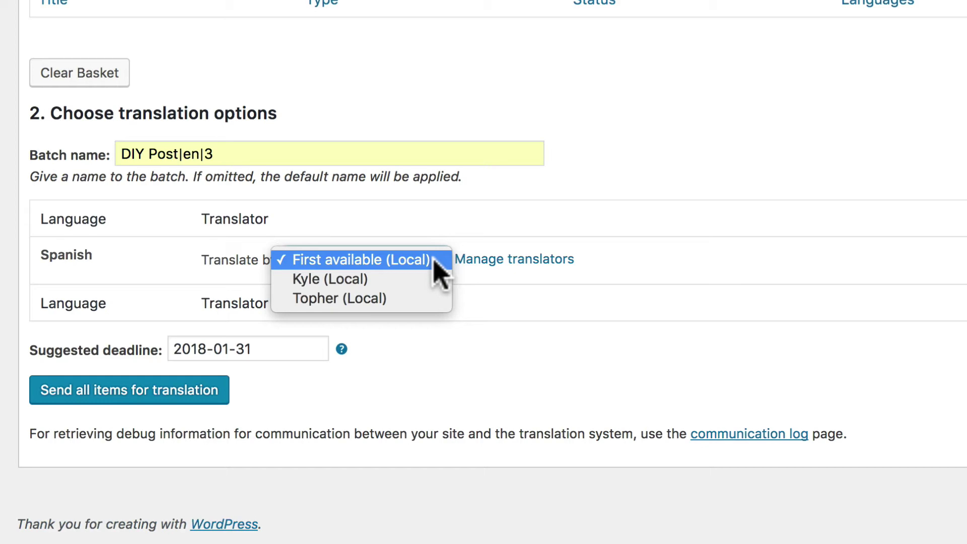
pyautogui.click(395, 306)
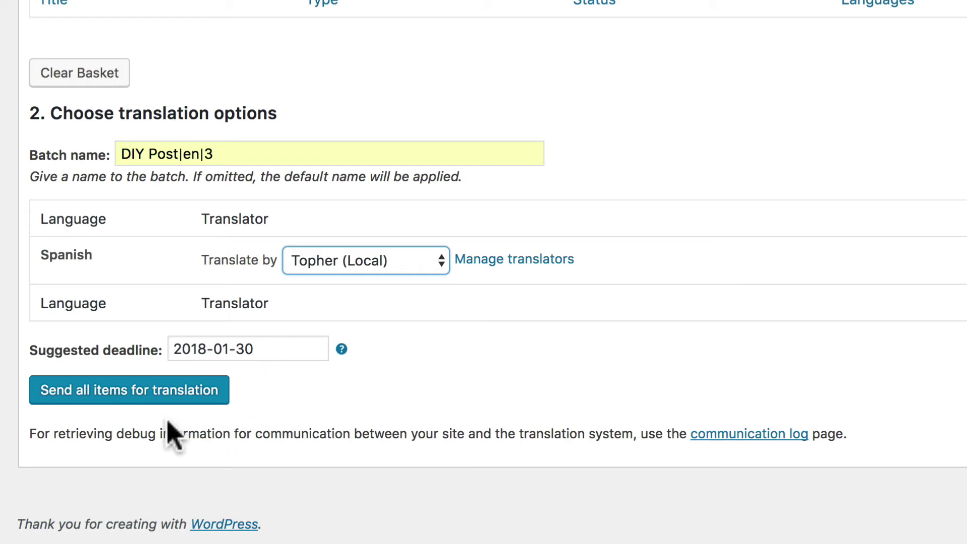
pyautogui.click(130, 395)
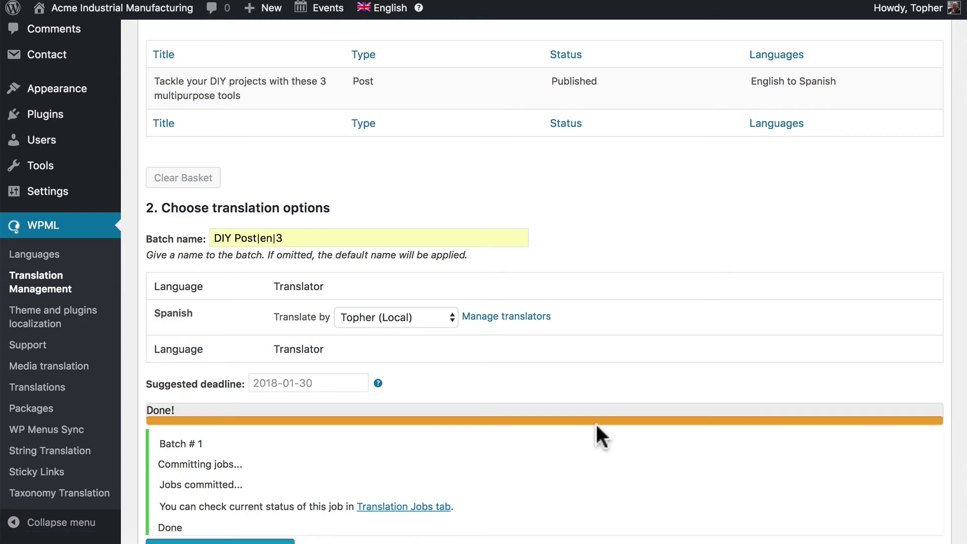
# Step: View the Translation Jobs list showing job 46, DIY post English » Spanish, awaiting a translator
pyautogui.scroll(5, 596, 422)
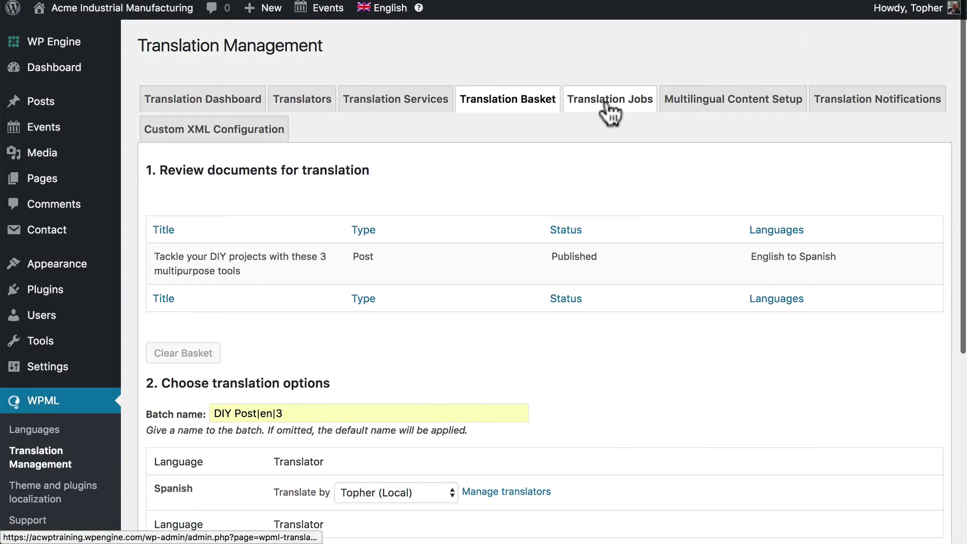
pyautogui.click(609, 104)
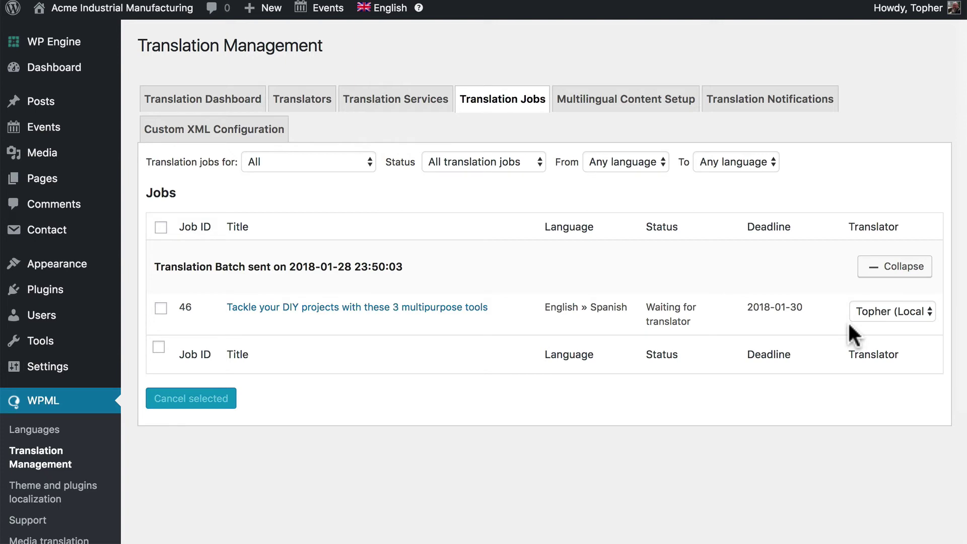
pyautogui.scroll(-3, 848, 322)
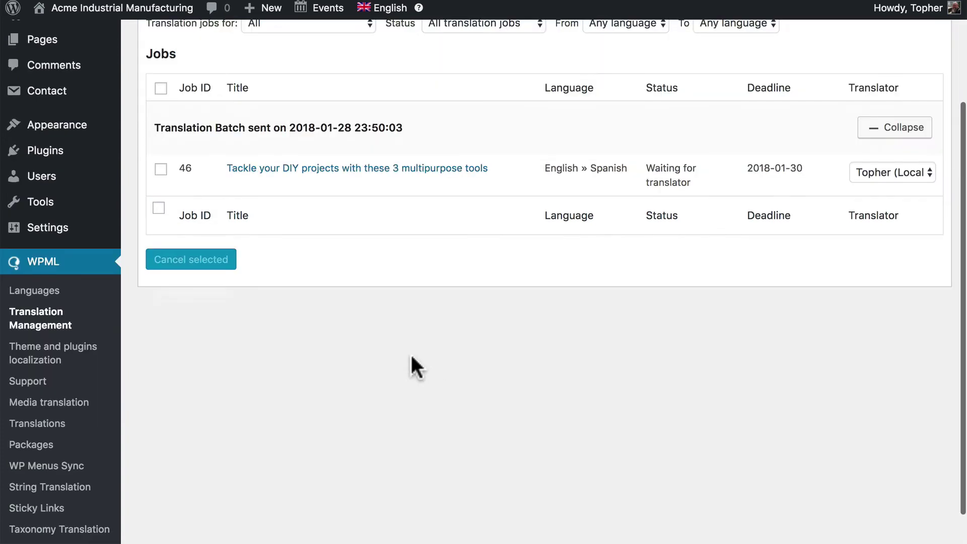
# Step: Translate the DIY post: paste the Spanish title, mark it complete, then save and close
pyautogui.click(61, 427)
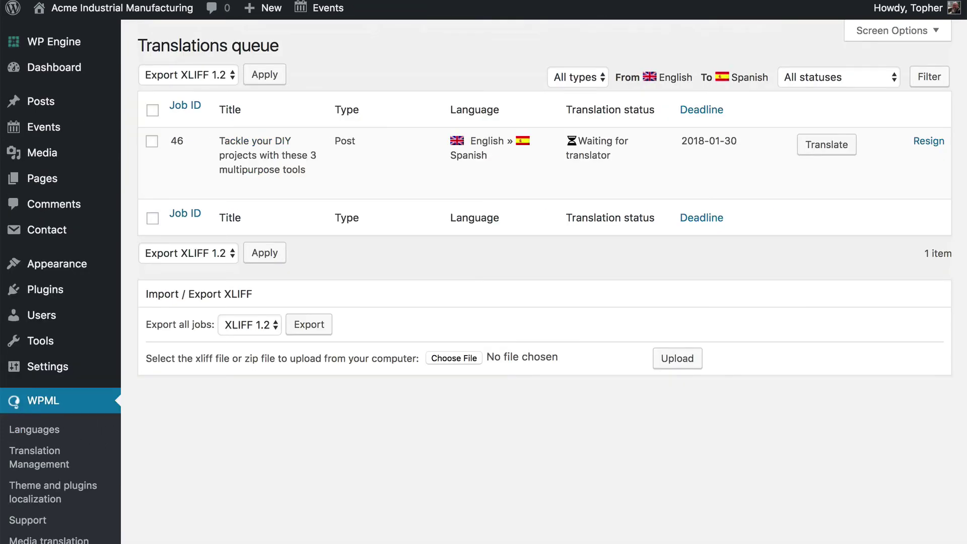
pyautogui.moveTo(247, 171)
pyautogui.click(829, 146)
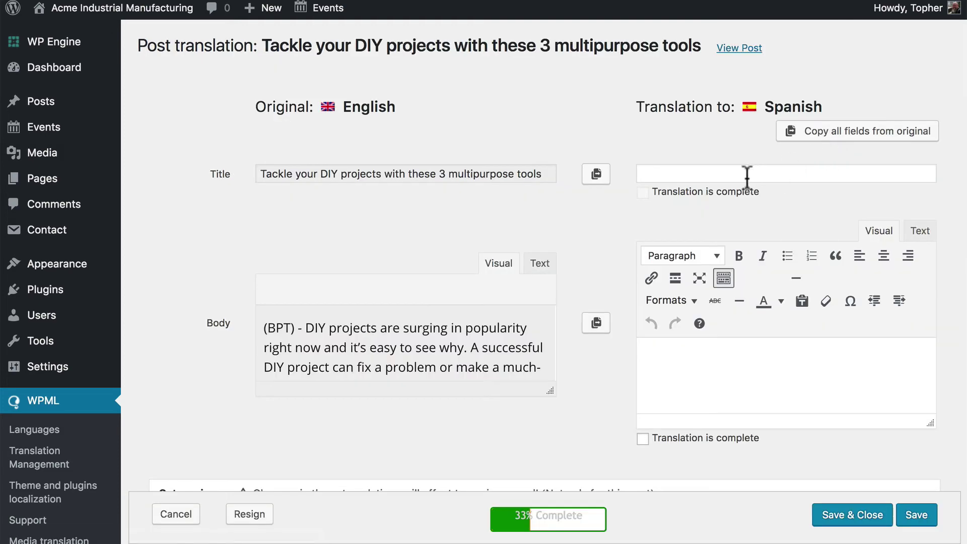
pyautogui.click(655, 174)
pyautogui.hotkey('ctrl', 'v')
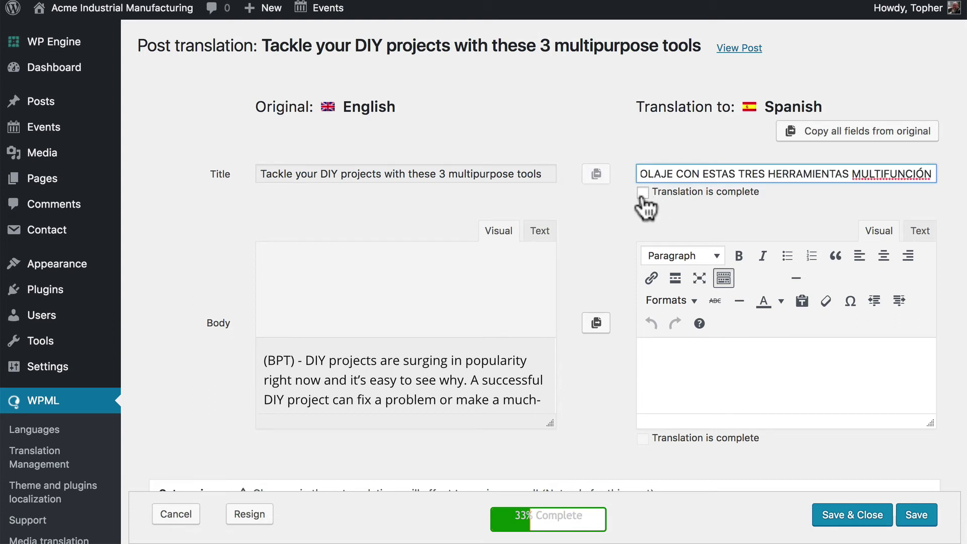
pyautogui.click(643, 192)
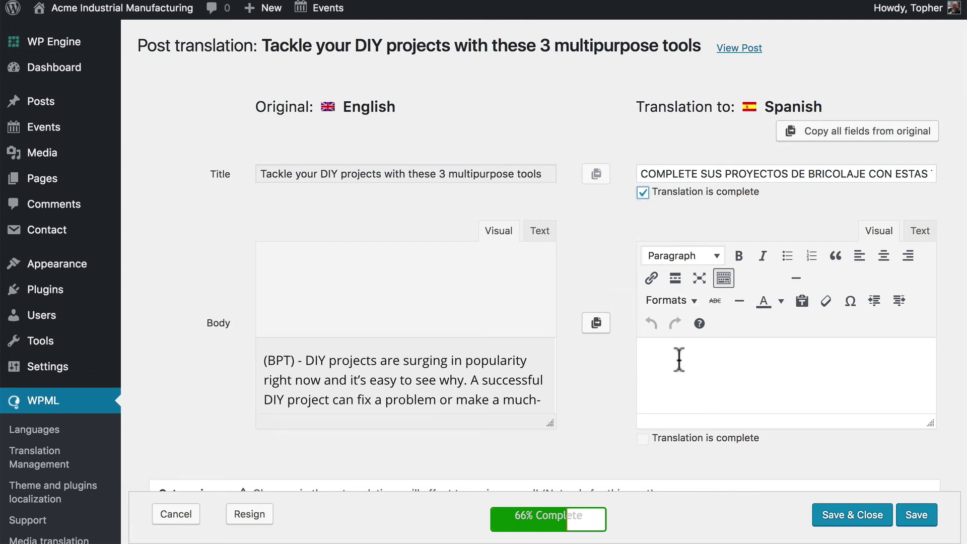
pyautogui.scroll(-4, 679, 359)
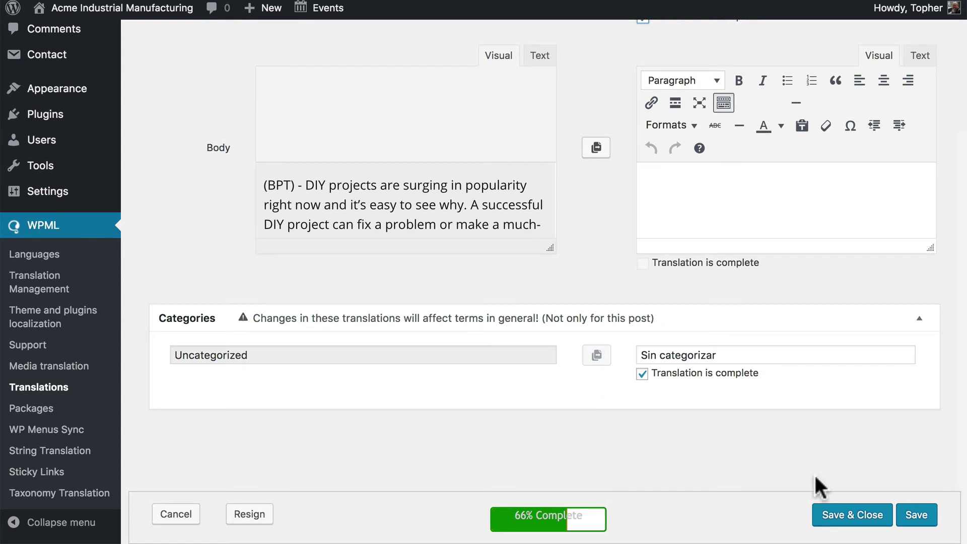
pyautogui.click(833, 510)
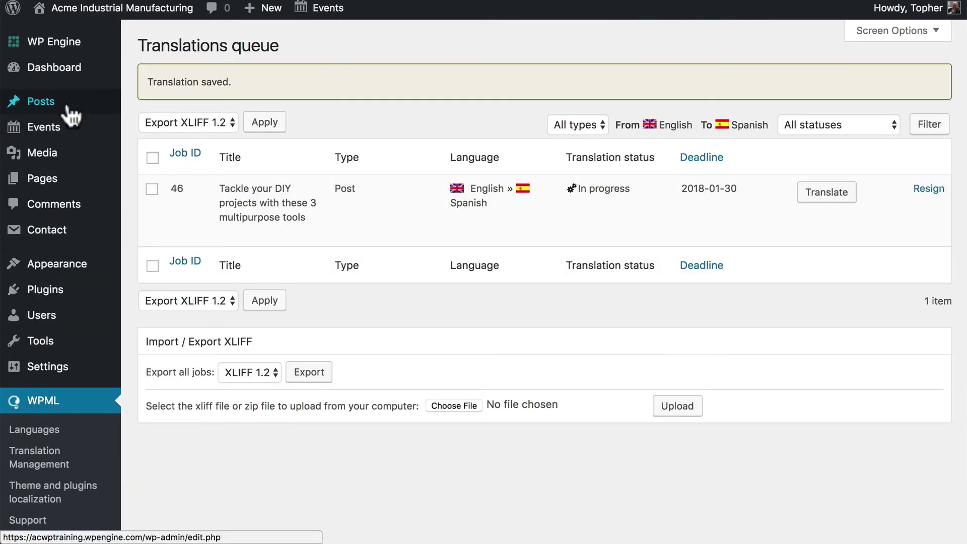
# Step: Reopen job 46, copy the original body into Spanish, mark it complete, and save
pyautogui.moveTo(122, 113)
pyautogui.click(159, 104)
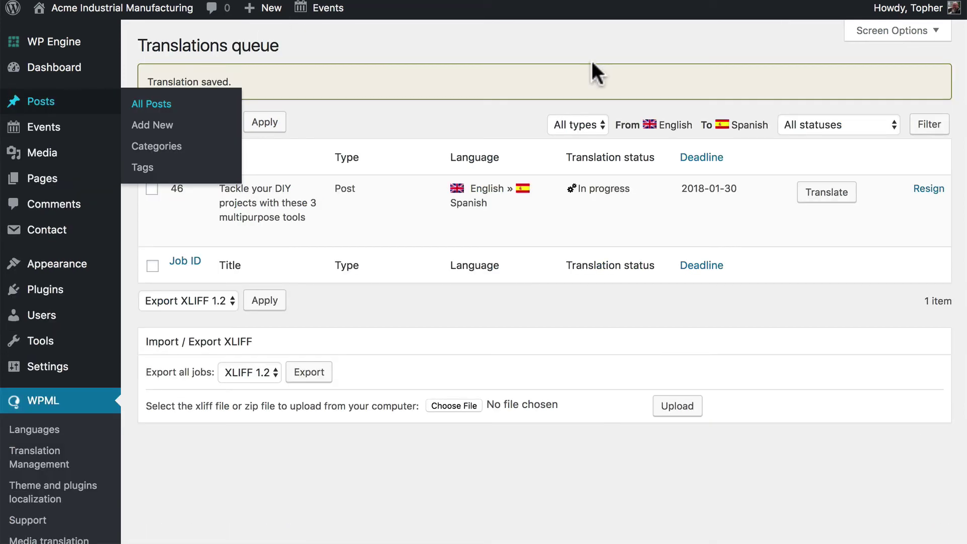
pyautogui.click(822, 197)
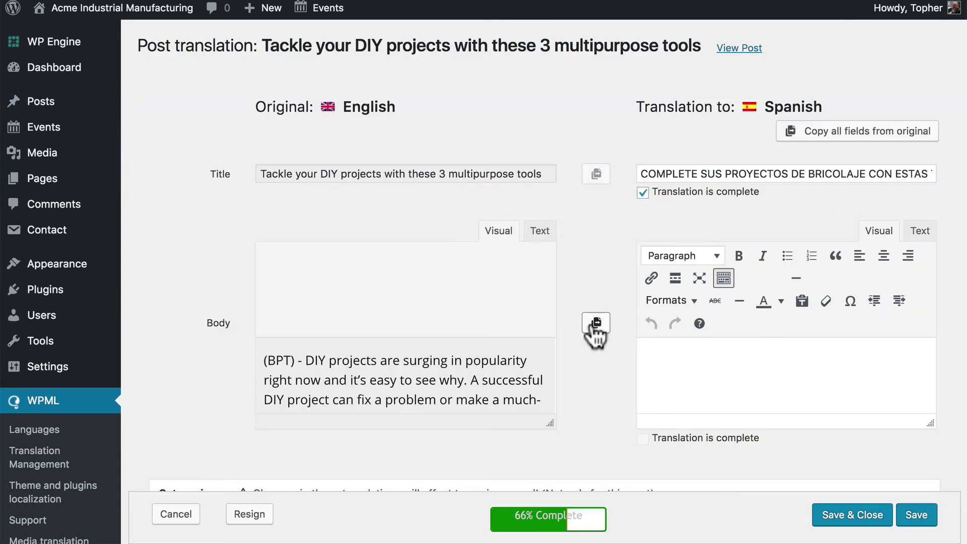
pyautogui.click(597, 323)
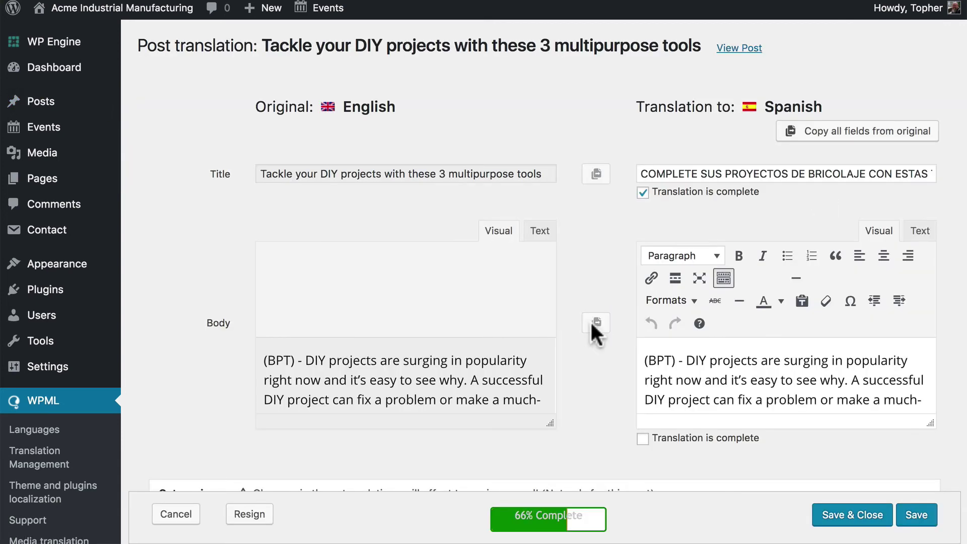
pyautogui.click(644, 439)
pyautogui.click(852, 515)
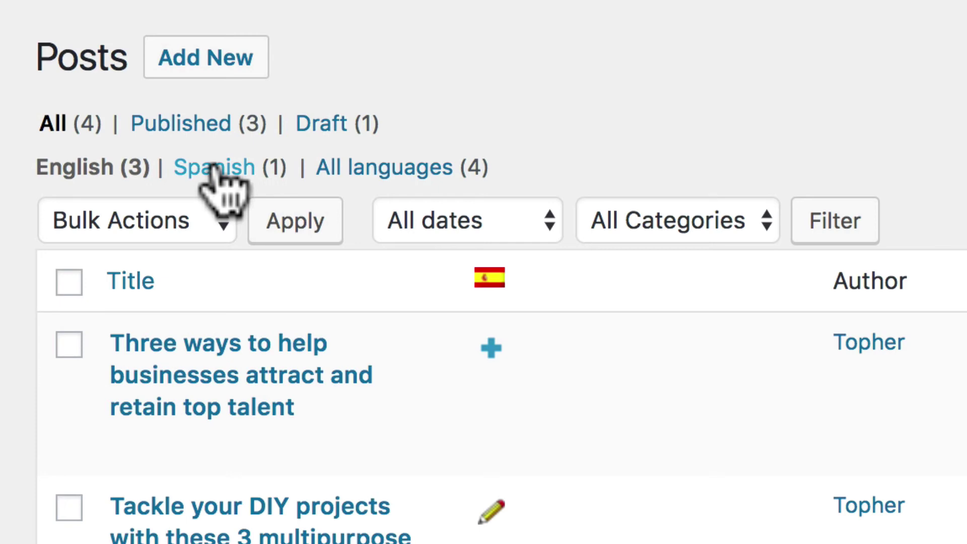
# Step: Filter to Spanish posts and publish the 'COMPLETE SUS PROYECTOS DE BRICOLAJE…' draft via Quick Edit
pyautogui.click(214, 167)
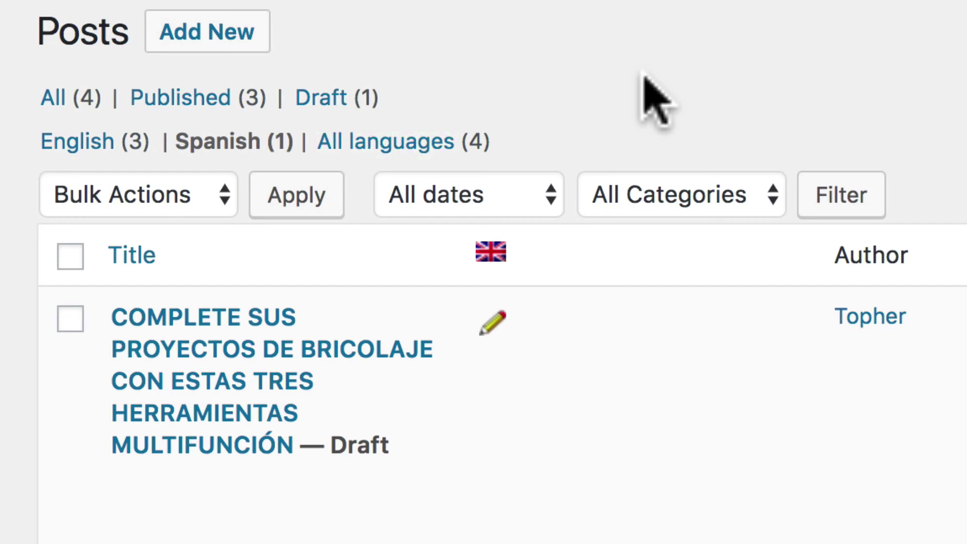
pyautogui.moveTo(199, 454)
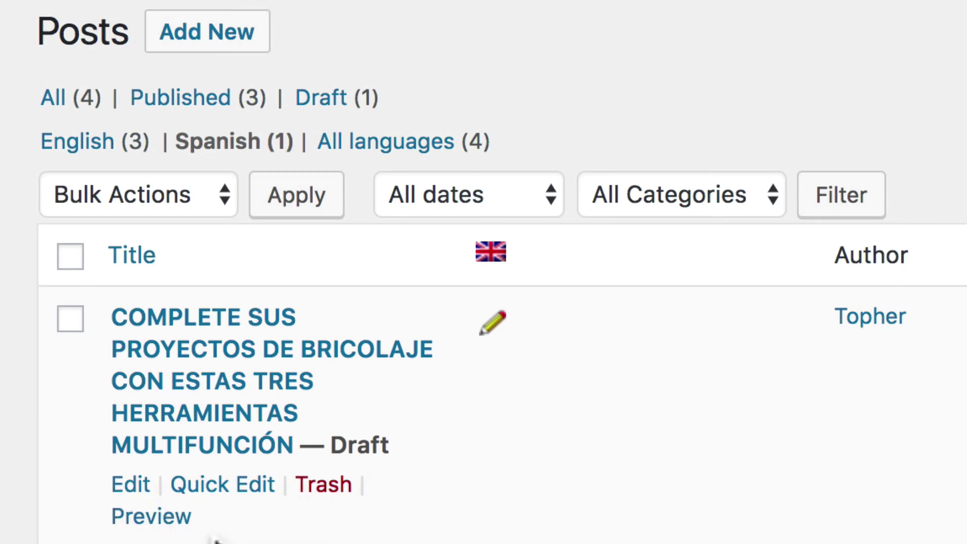
pyautogui.click(221, 486)
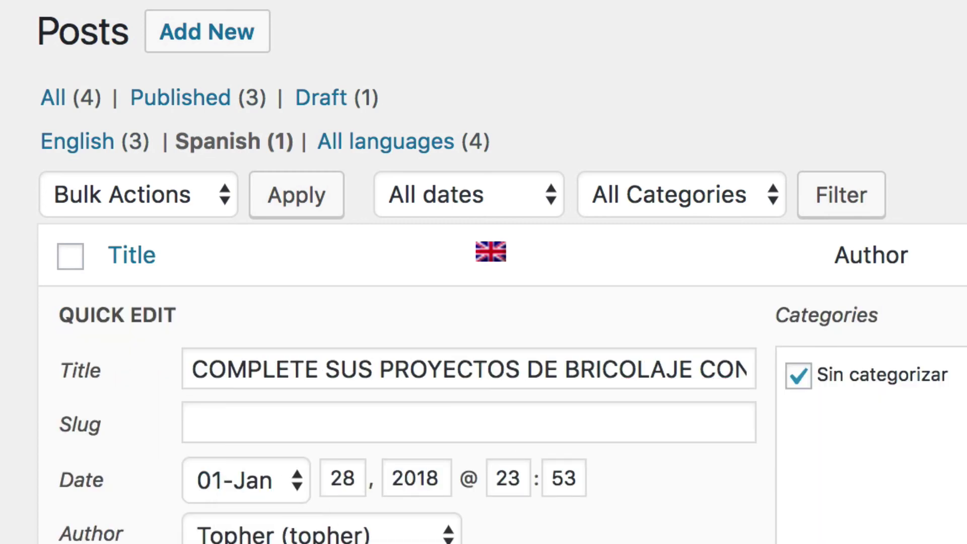
pyautogui.press('Escape')
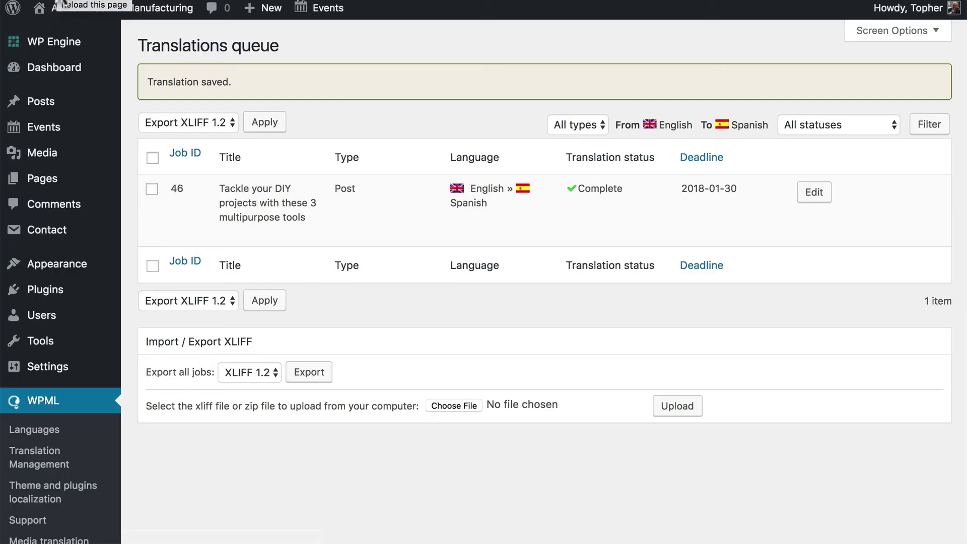
# Step: Reload and go back to the Translation Dashboard, now showing job 46 Complete
pyautogui.click(64, 3)
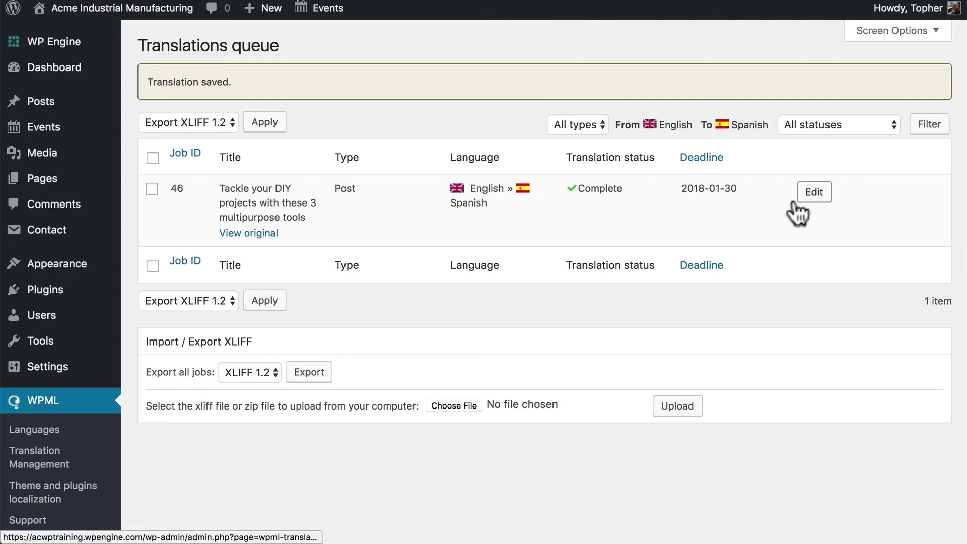
pyautogui.hotkey('alt', 'Left')
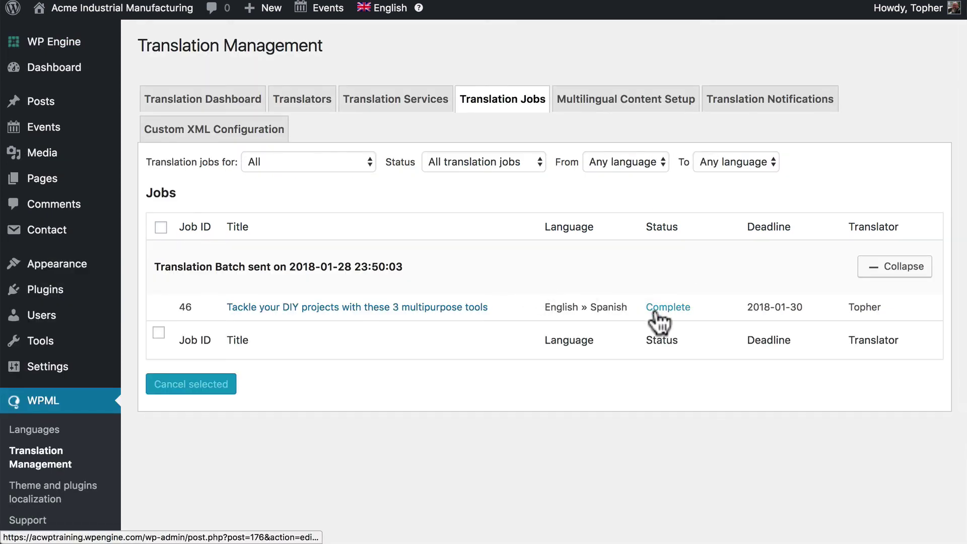
pyautogui.click(187, 101)
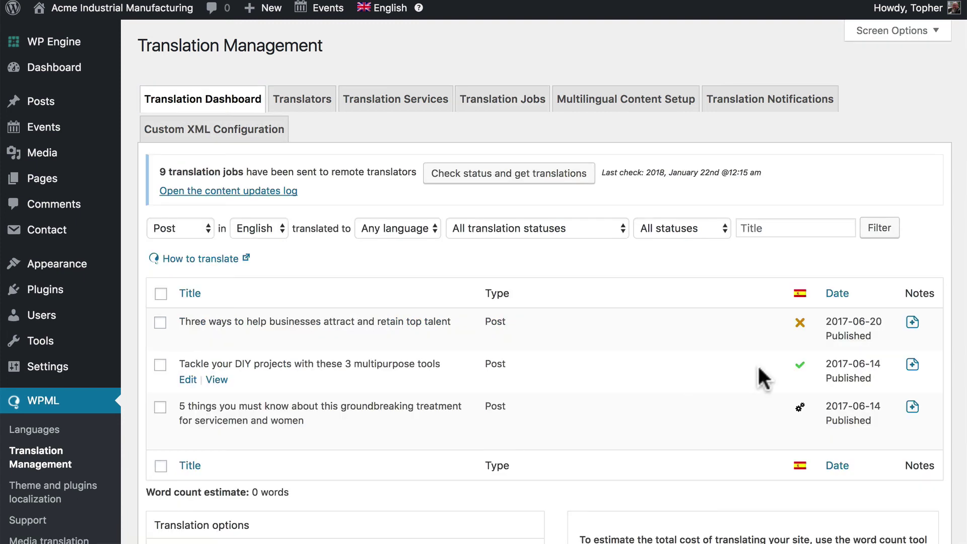
# Step: Confirm the Spanish translation is complete, then return to the Spanish posts list showing 'COMPLETE SUS PROYECTOS DE BRICOLAJE…' published
pyautogui.moveTo(804, 376)
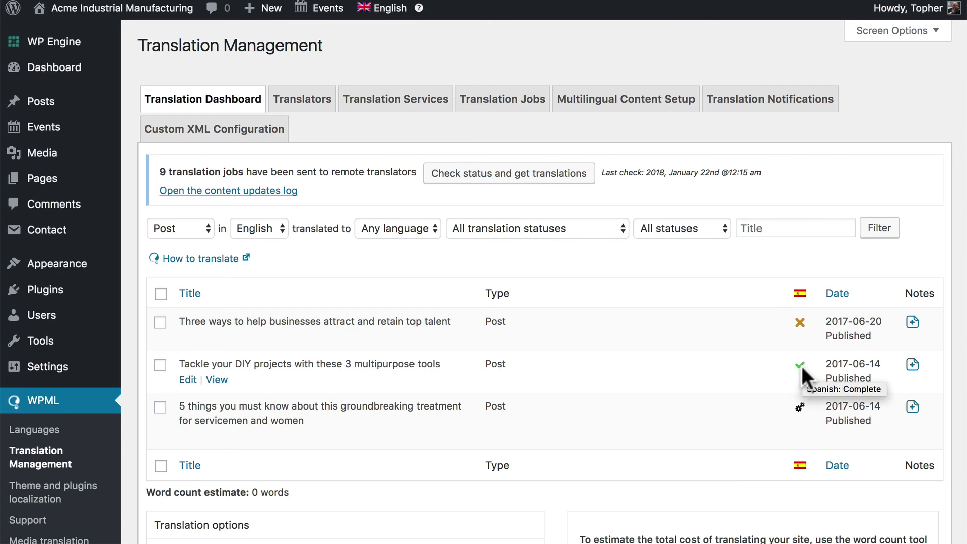
pyautogui.scroll(-3, 184, 262)
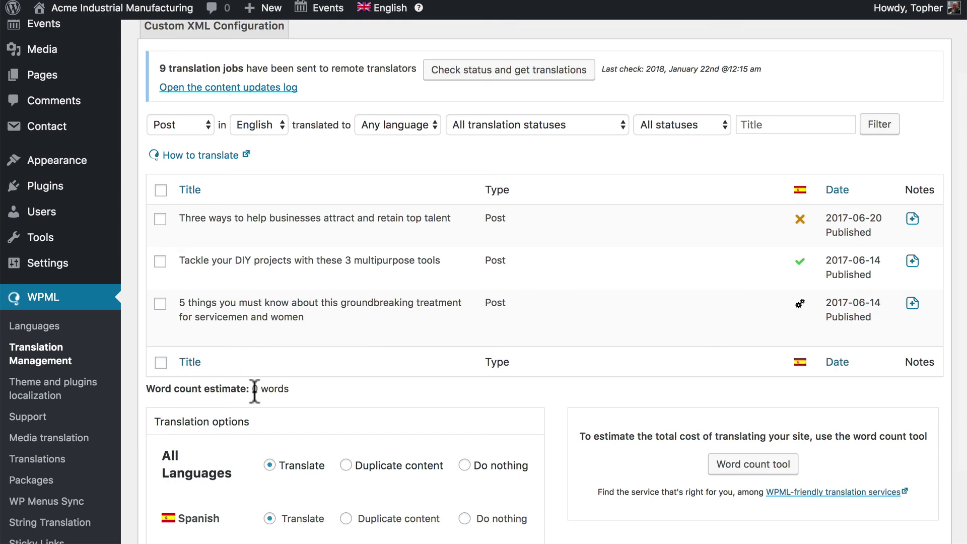
pyautogui.scroll(-3, 255, 393)
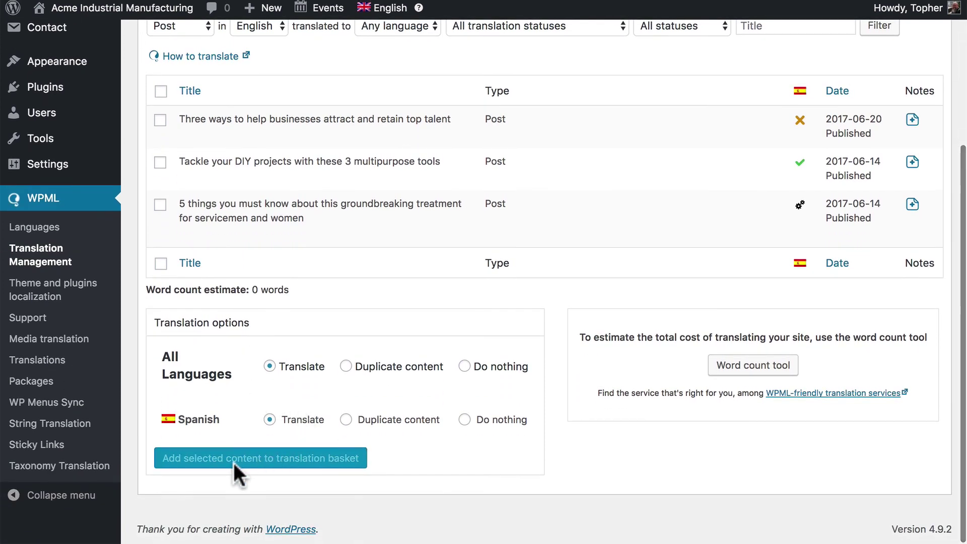
pyautogui.click(233, 458)
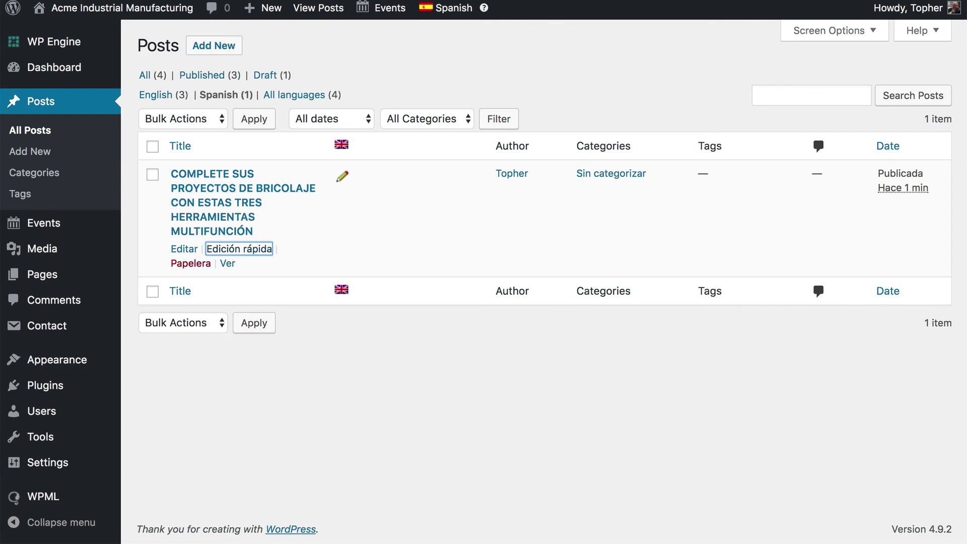
pyautogui.click(410, 242)
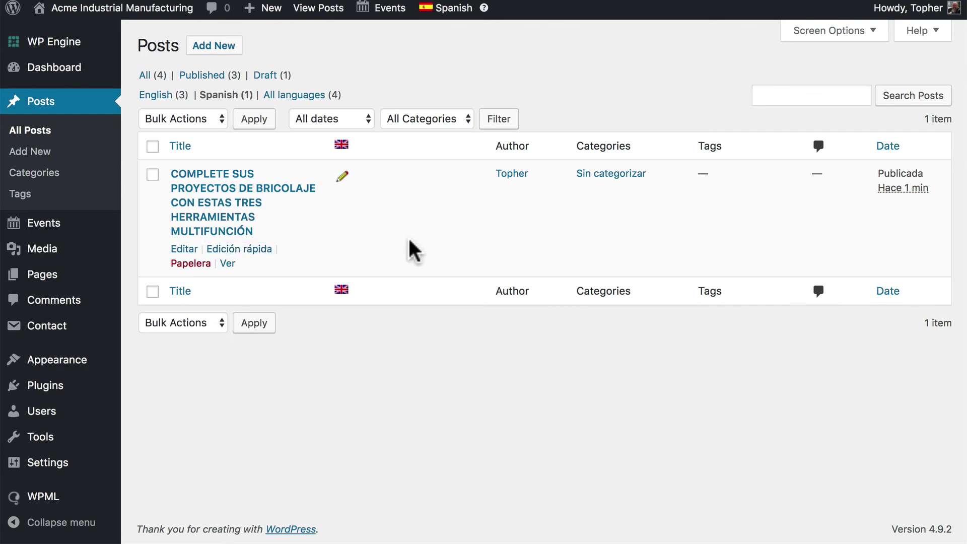